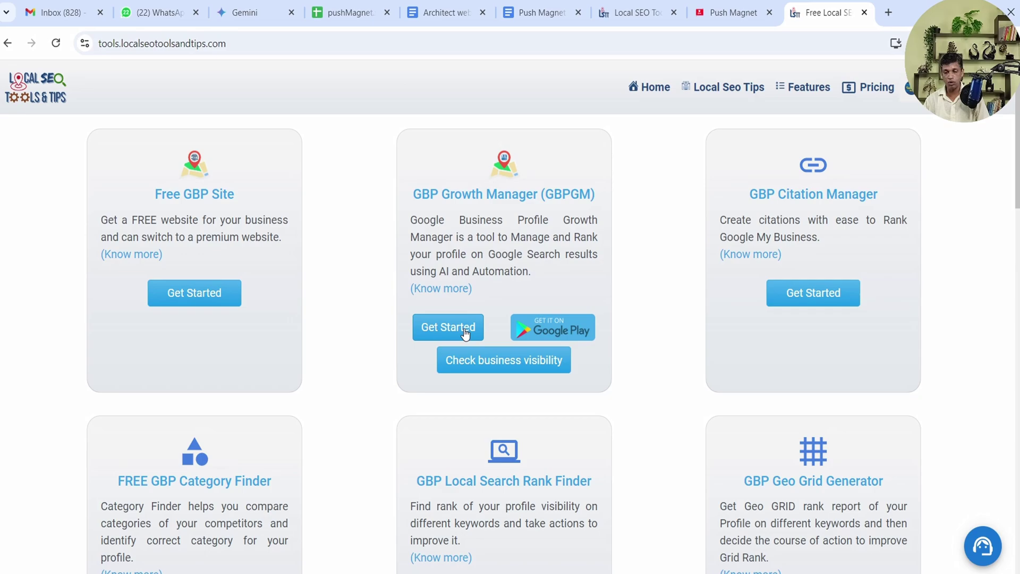
Open the GBP Growth Manager dashboard for the InfoTalks business and dismiss the rating request.
{"action": "left_click", "coordinate": [466, 334]}
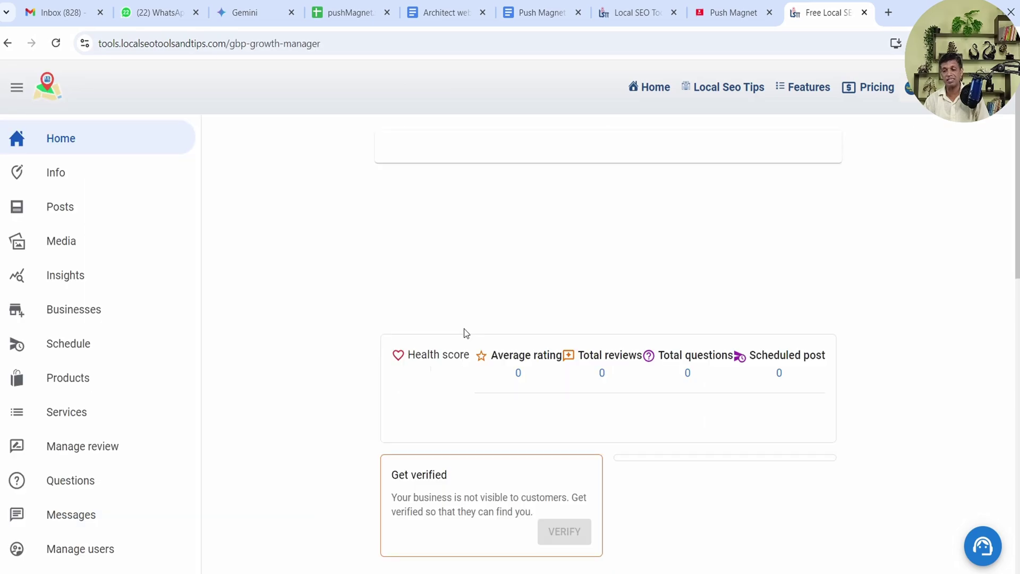
{"action": "left_click", "coordinate": [87, 313]}
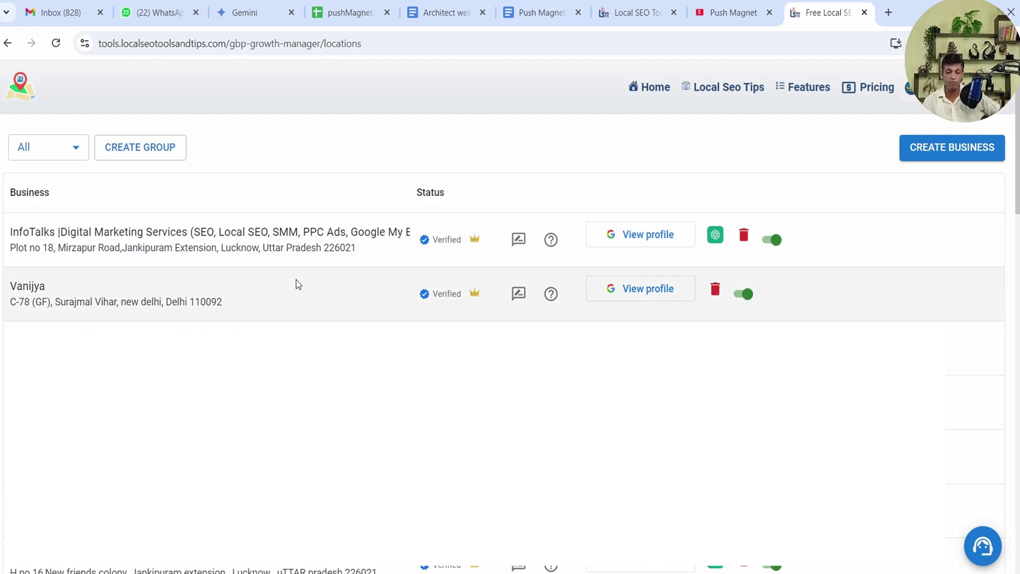
{"action": "left_click", "coordinate": [226, 243]}
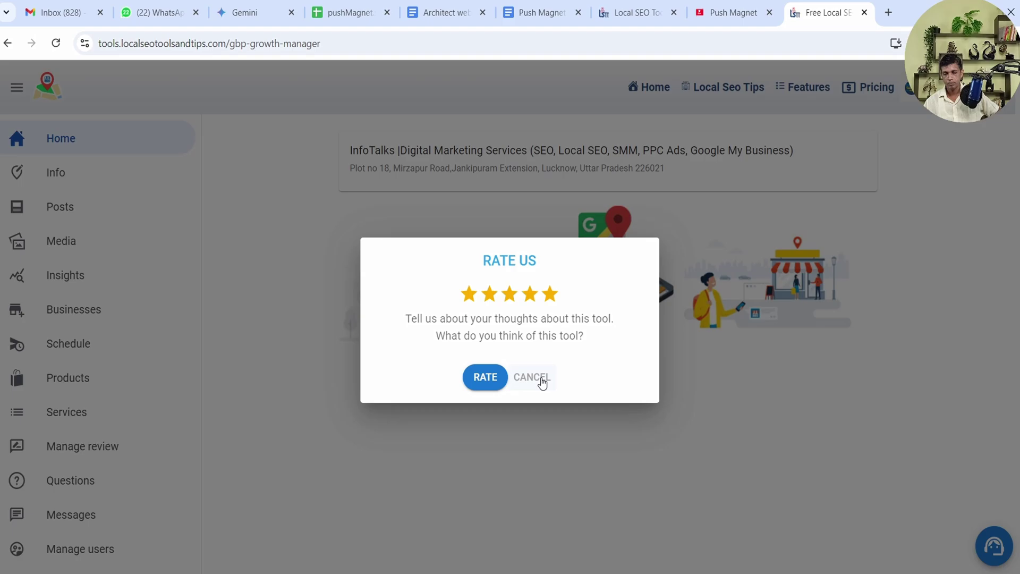
{"action": "left_click", "coordinate": [543, 383]}
Look over the InfoTalks dashboard, including its health score, latest review, review tools and Google business links.
{"action": "scroll", "coordinate": [234, 275], "scroll_direction": "down", "scroll_amount": 5}
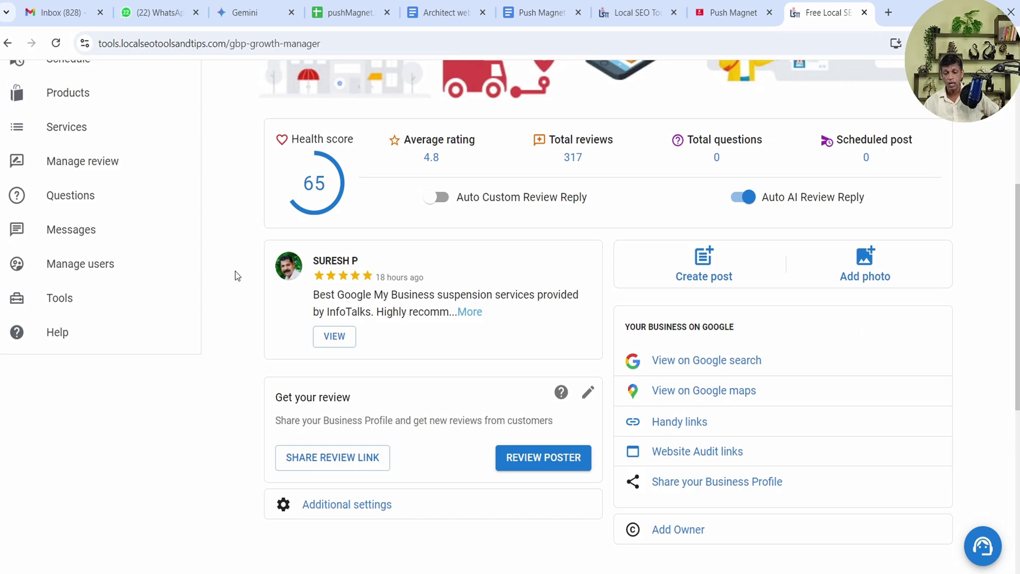
{"action": "scroll", "coordinate": [237, 276], "scroll_direction": "down", "scroll_amount": 1}
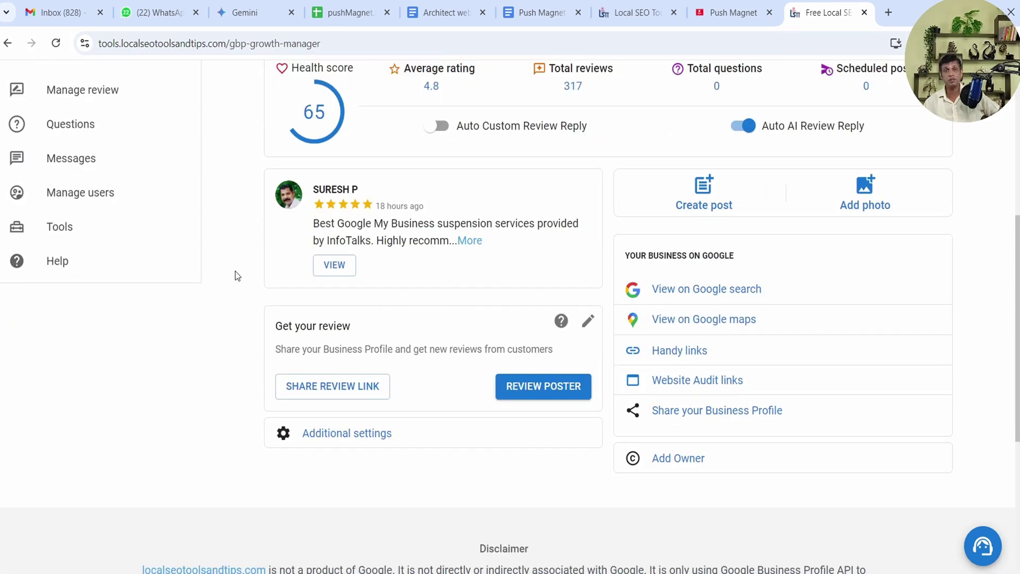
{"action": "scroll", "coordinate": [237, 276], "scroll_direction": "down", "scroll_amount": 1}
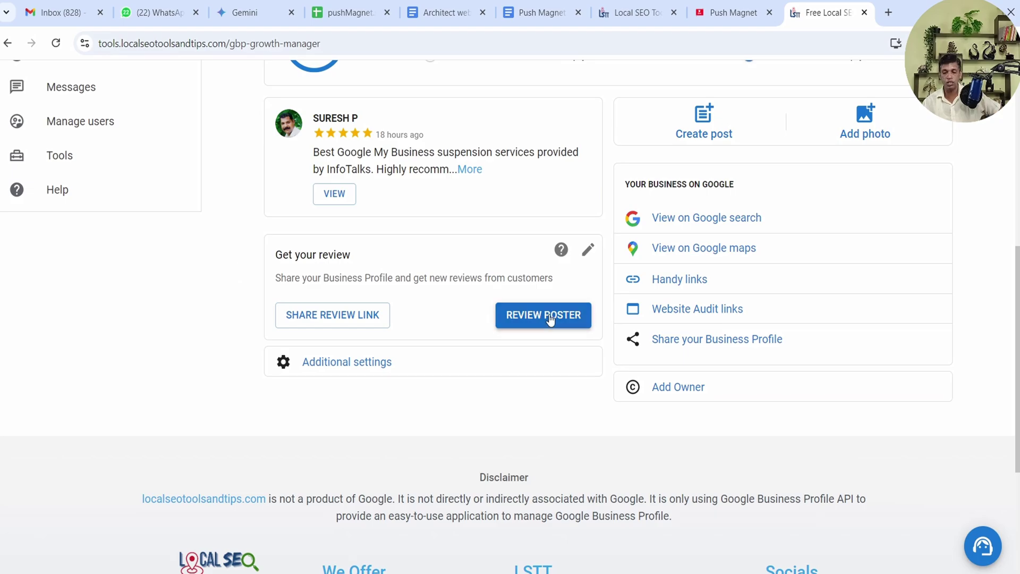
{"action": "scroll", "coordinate": [466, 336], "scroll_direction": "up", "scroll_amount": 4}
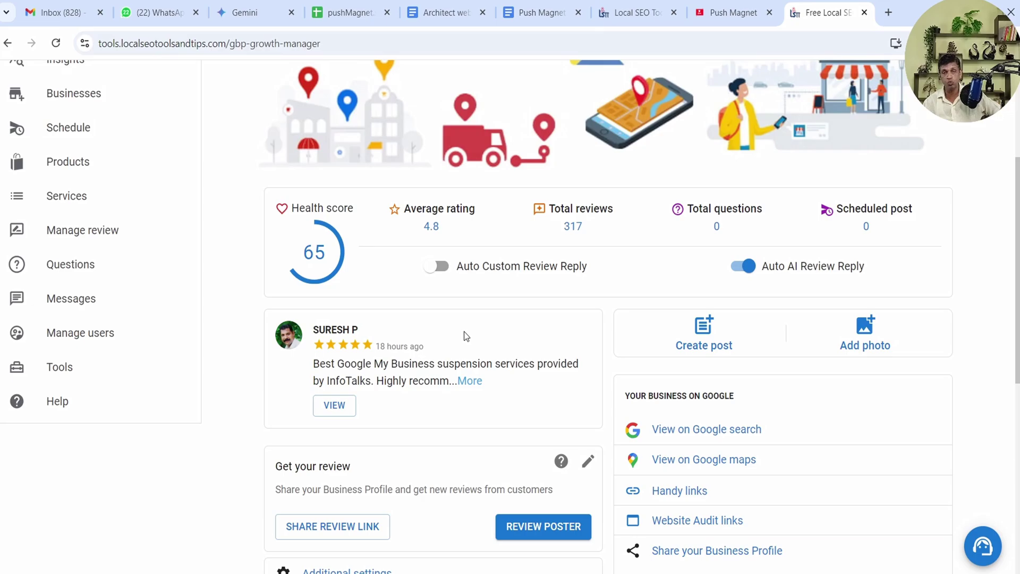
{"action": "scroll", "coordinate": [466, 336], "scroll_direction": "up", "scroll_amount": 5}
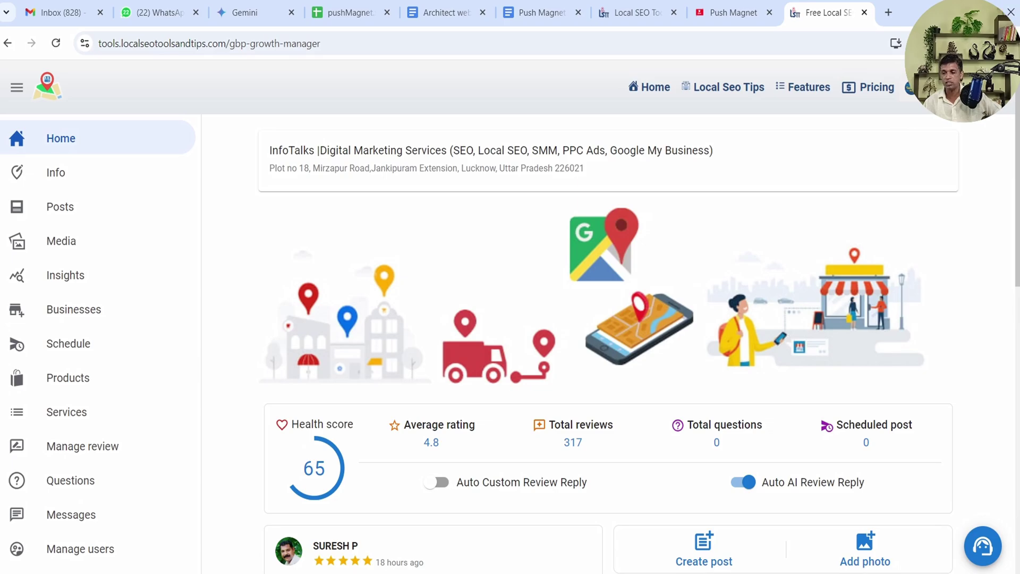
Open the account's subscription plans and compare the annual and monthly prices of the Ads Free, Individual and Agency plans.
{"action": "left_click", "coordinate": [910, 88]}
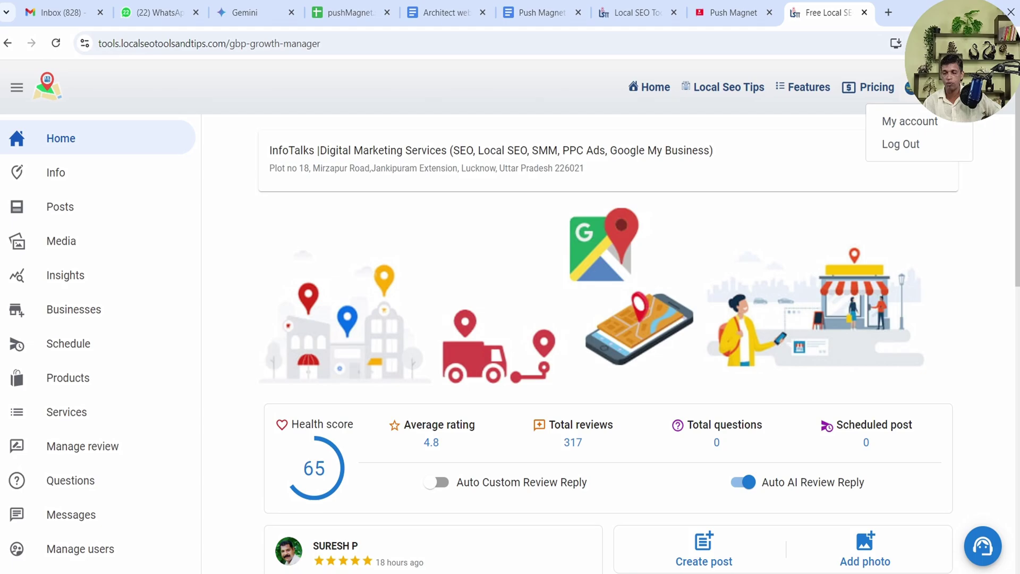
{"action": "left_click", "coordinate": [910, 121]}
{"action": "scroll", "coordinate": [539, 230], "scroll_direction": "down", "scroll_amount": 5}
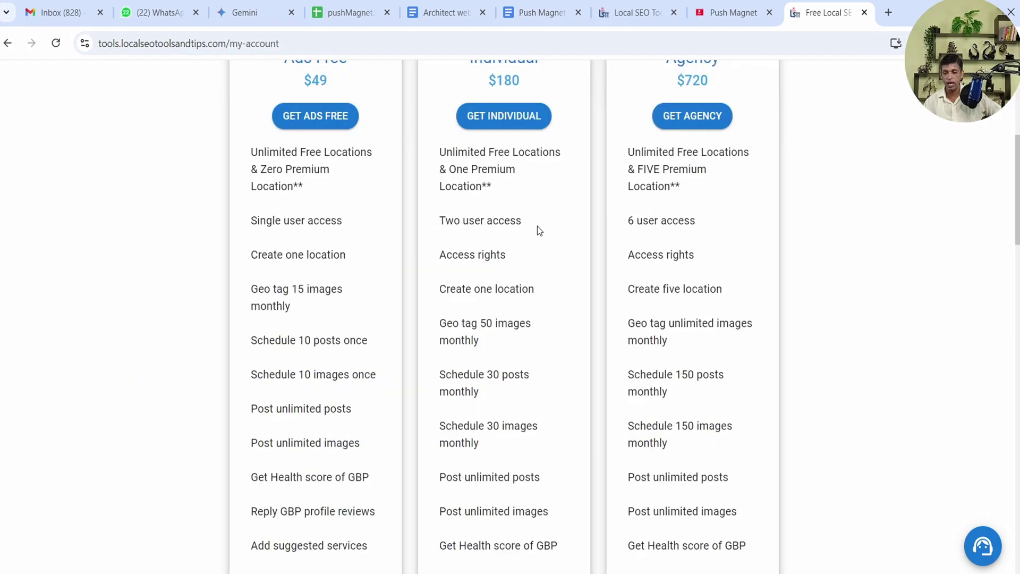
{"action": "scroll", "coordinate": [538, 231], "scroll_direction": "up", "scroll_amount": 3}
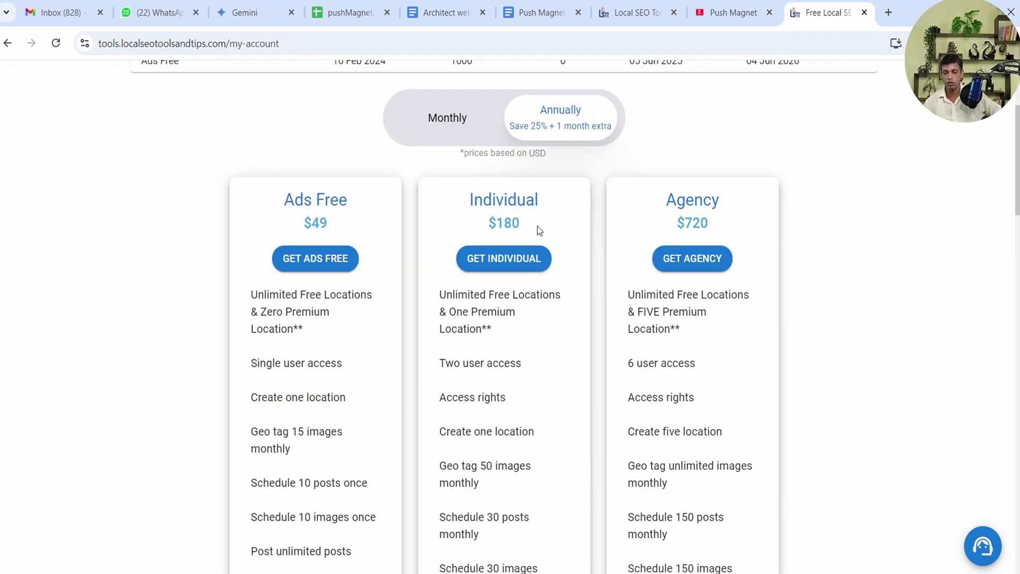
{"action": "double_click", "coordinate": [476, 198]}
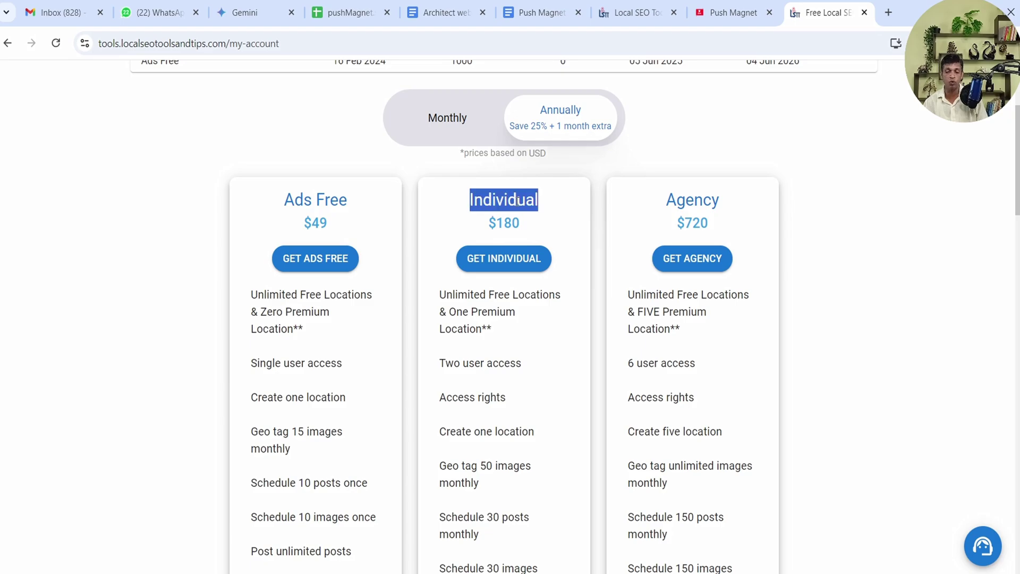
{"action": "left_click", "coordinate": [453, 135]}
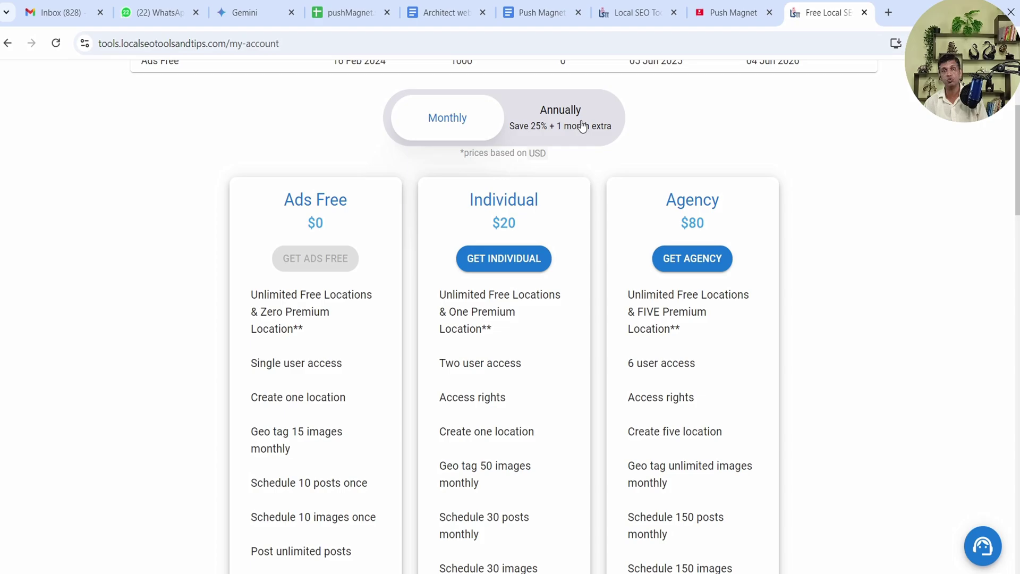
Read the plan notes on discounts, moneyback and premium locations, and check the feature lists of the plans.
{"action": "scroll", "coordinate": [583, 126], "scroll_direction": "down", "scroll_amount": 20}
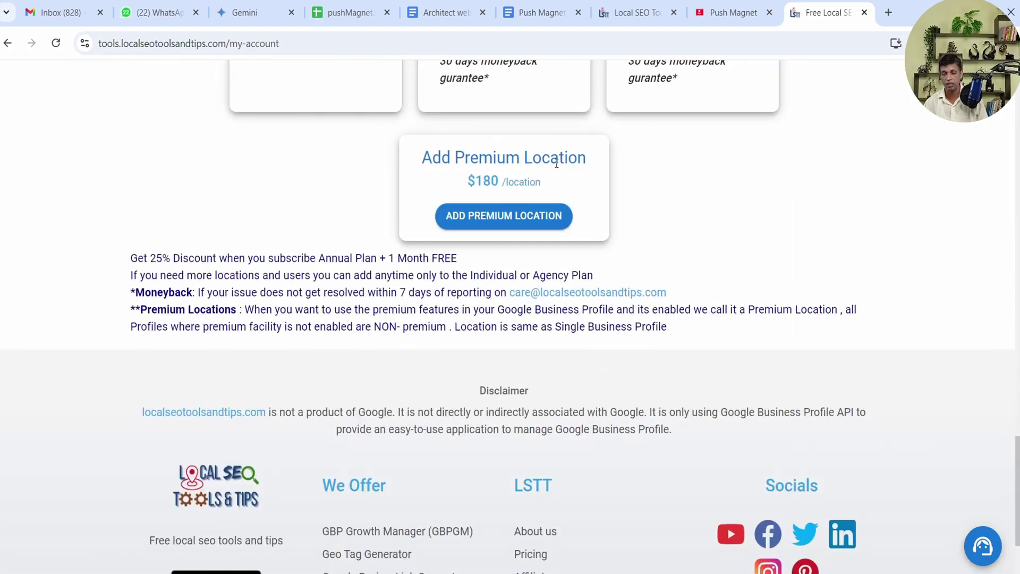
{"action": "left_click_drag", "start_coordinate": [131, 258], "coordinate": [181, 323]}
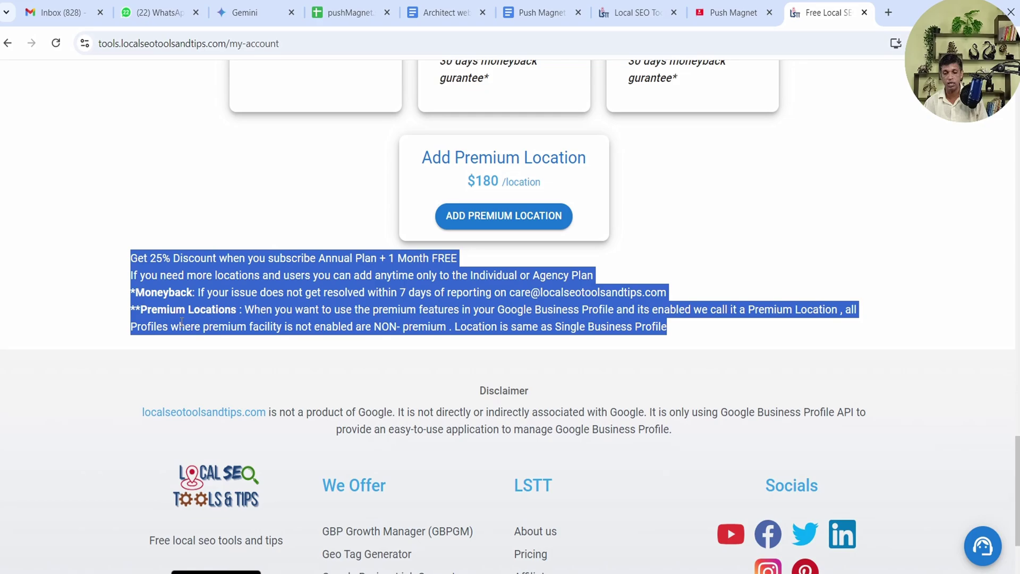
{"action": "left_click", "coordinate": [336, 312]}
{"action": "scroll", "coordinate": [336, 312], "scroll_direction": "up", "scroll_amount": 6}
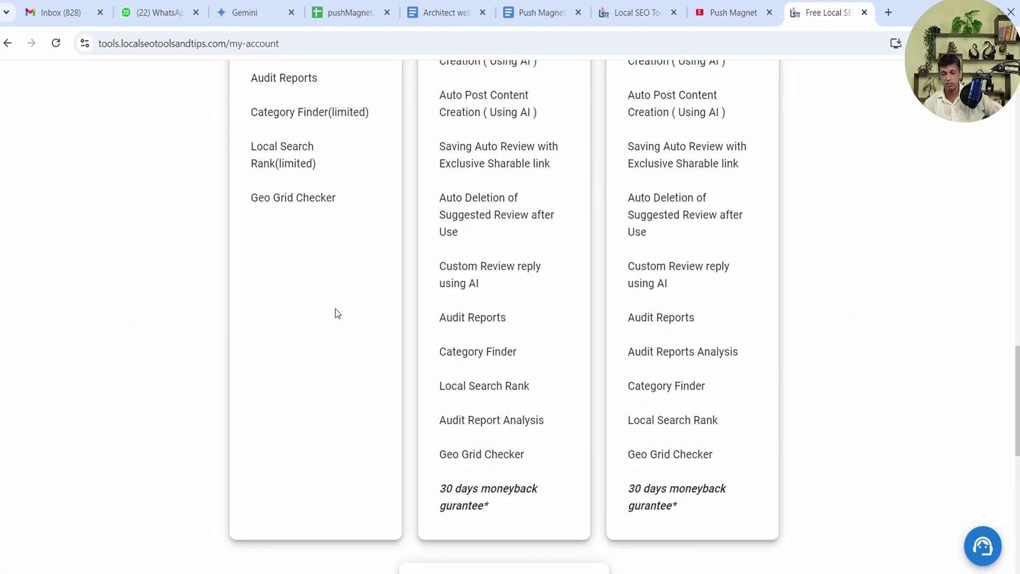
{"action": "scroll", "coordinate": [336, 313], "scroll_direction": "down", "scroll_amount": 7}
{"action": "scroll", "coordinate": [336, 313], "scroll_direction": "up", "scroll_amount": 10}
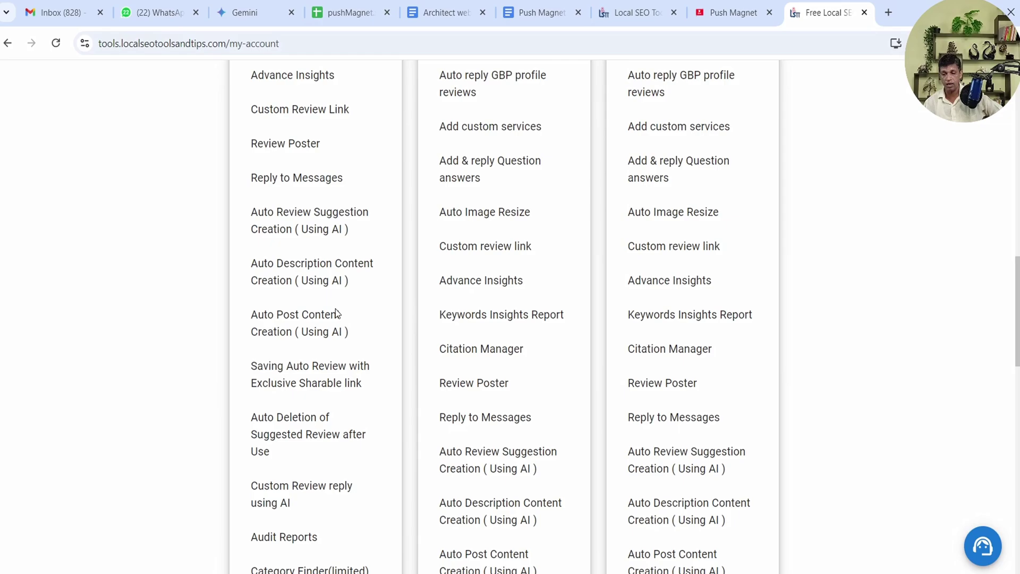
{"action": "scroll", "coordinate": [336, 313], "scroll_direction": "up", "scroll_amount": 10}
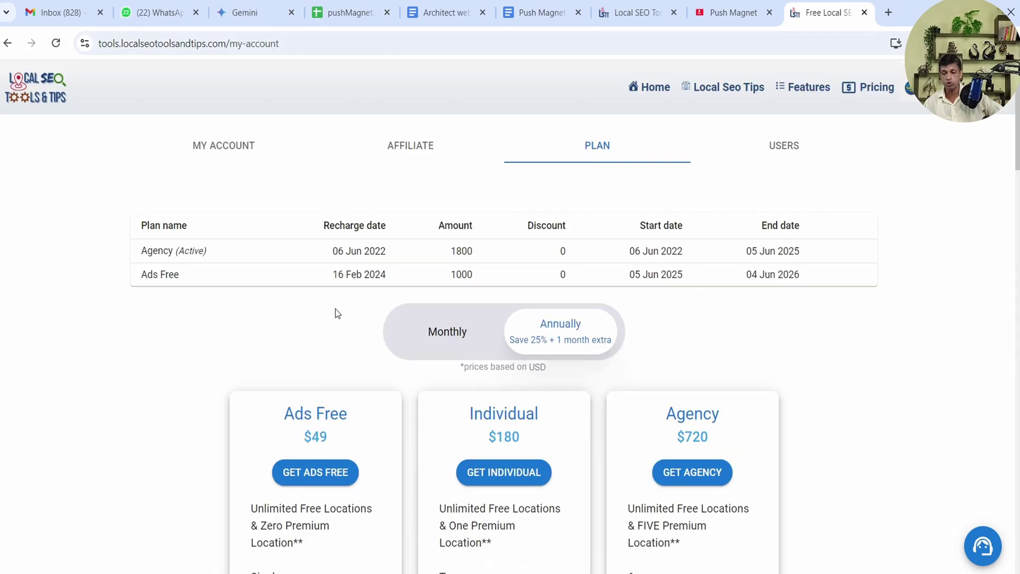
Open the product's features page and examine the comparison table of the Free, Ads Free, Individual and Agency plans.
{"action": "left_click", "coordinate": [809, 88]}
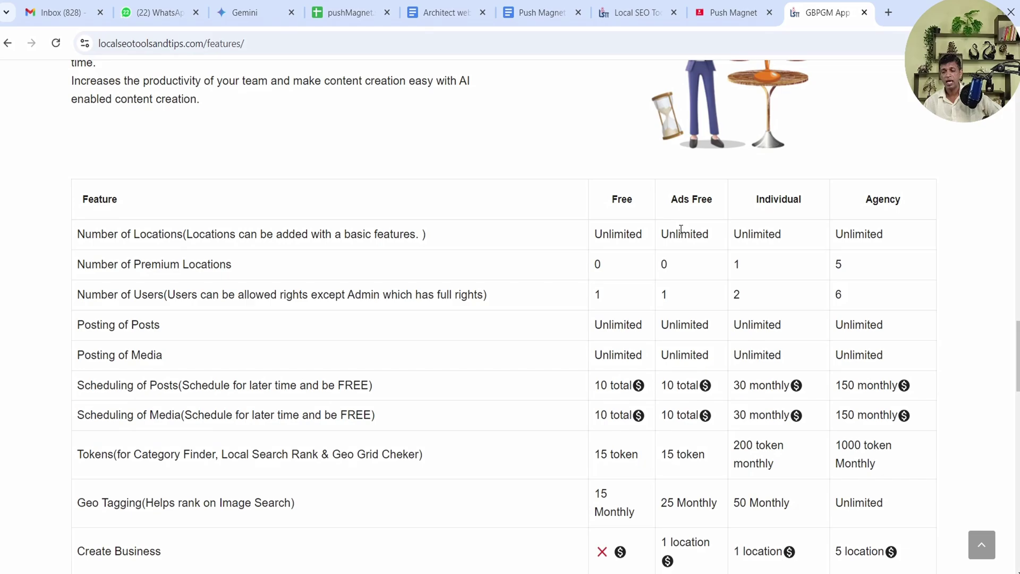
{"action": "scroll", "coordinate": [618, 279], "scroll_direction": "up", "scroll_amount": 15}
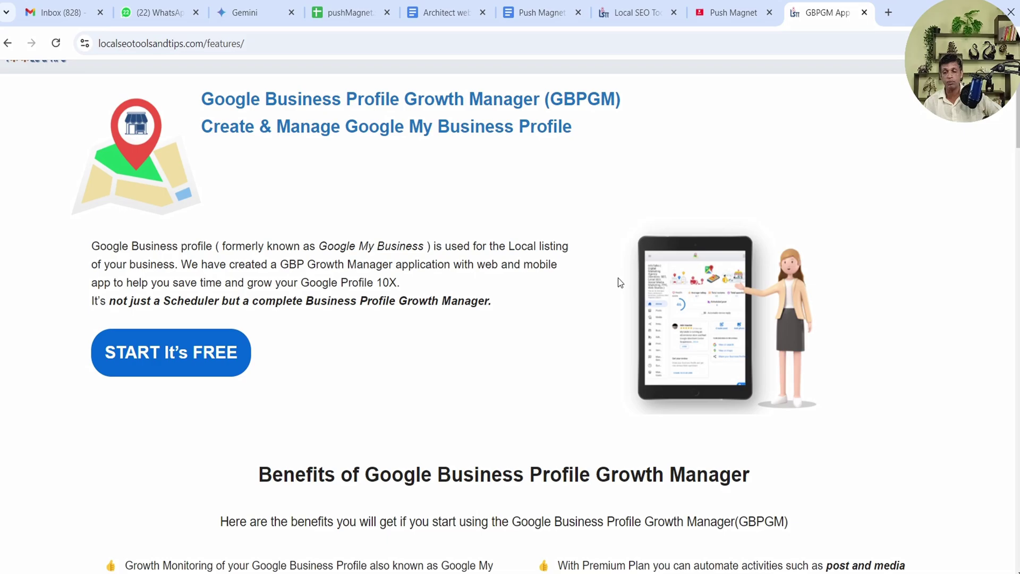
{"action": "scroll", "coordinate": [618, 278], "scroll_direction": "up", "scroll_amount": 1}
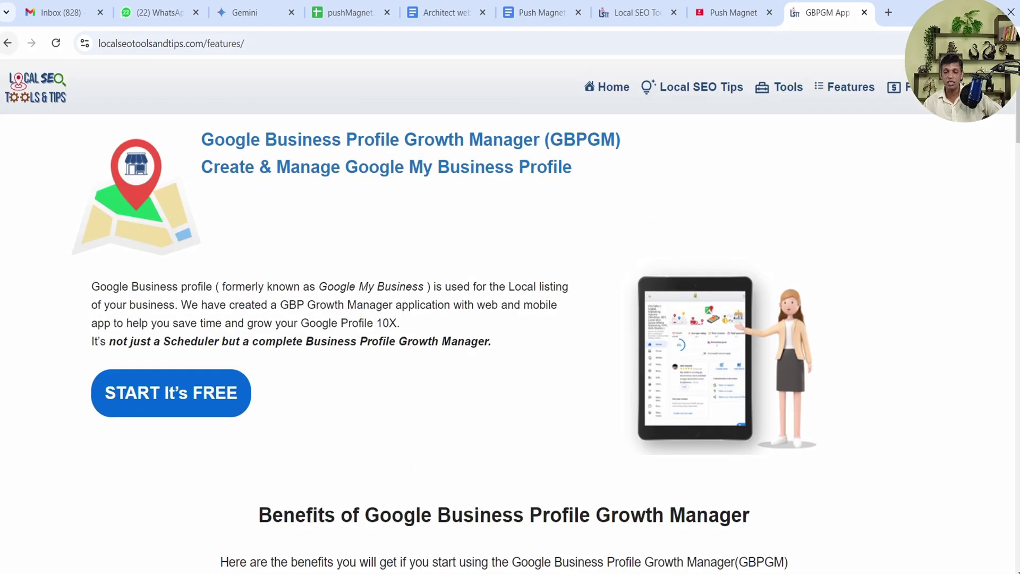
Return to the GBP Growth Manager dashboard of InfoTalks and look over its review and profile sections.
{"action": "left_click", "coordinate": [8, 44]}
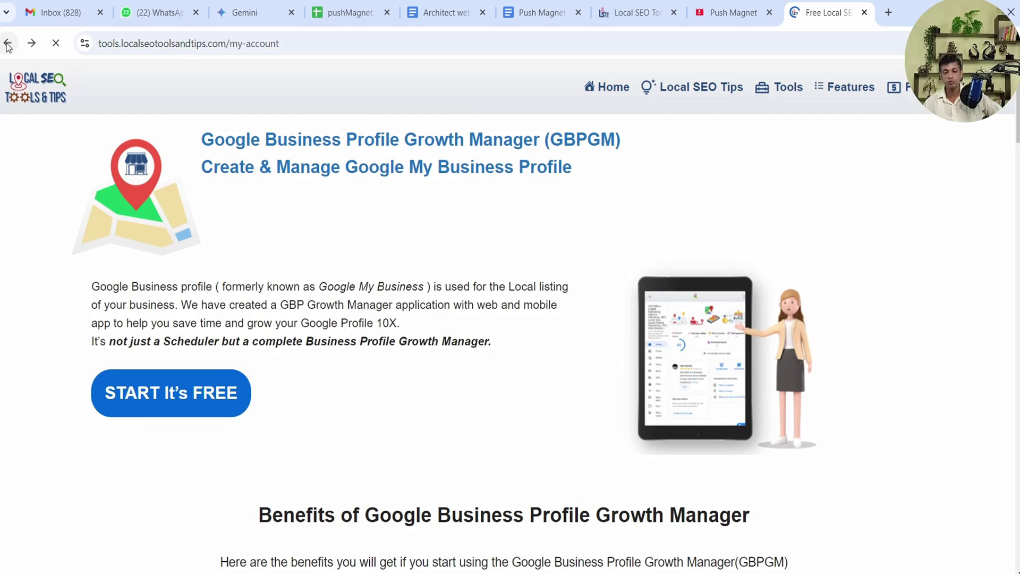
{"action": "left_click", "coordinate": [8, 44]}
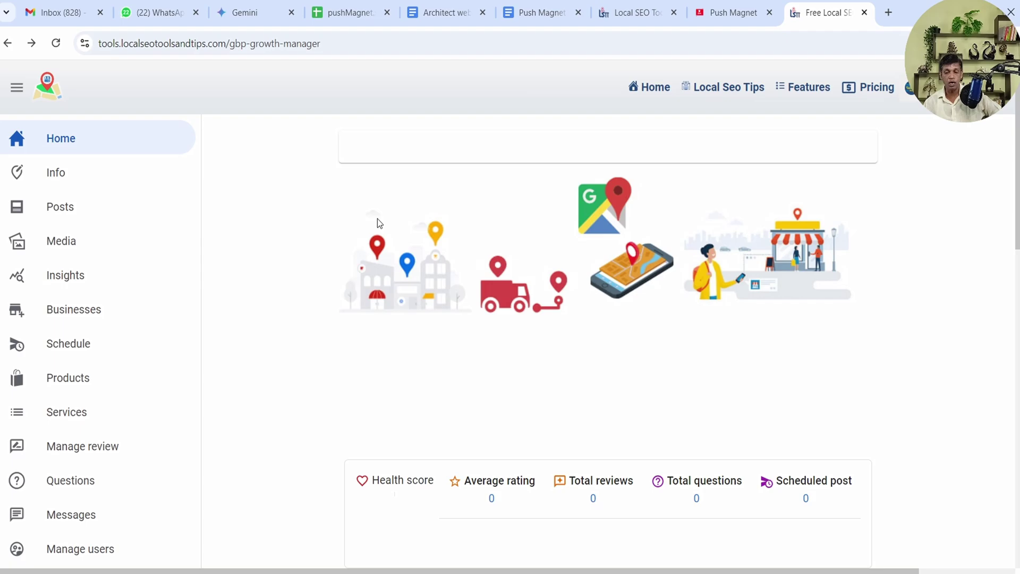
{"action": "scroll", "coordinate": [317, 233], "scroll_direction": "down", "scroll_amount": 5}
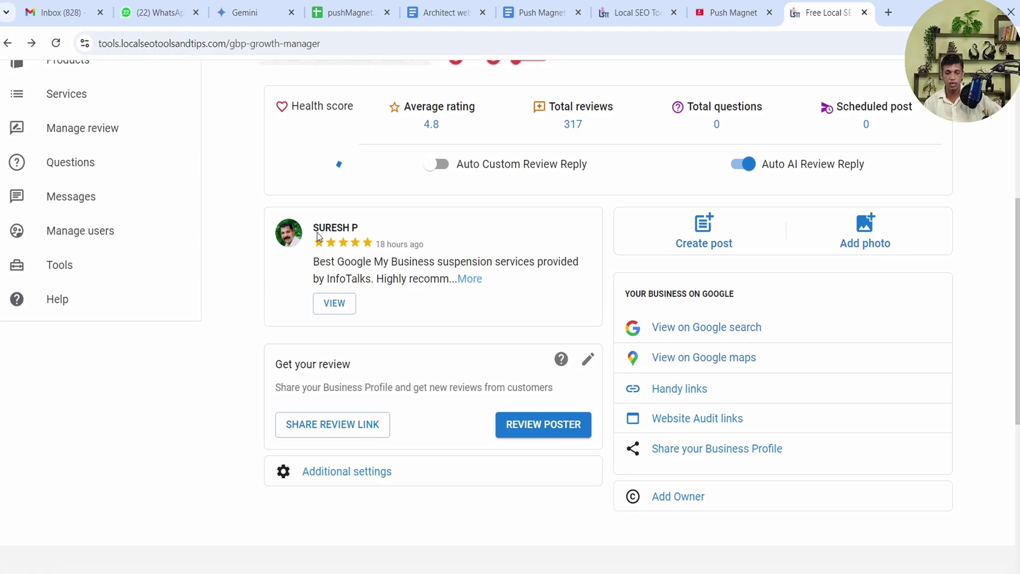
{"action": "scroll", "coordinate": [282, 240], "scroll_direction": "down", "scroll_amount": 1}
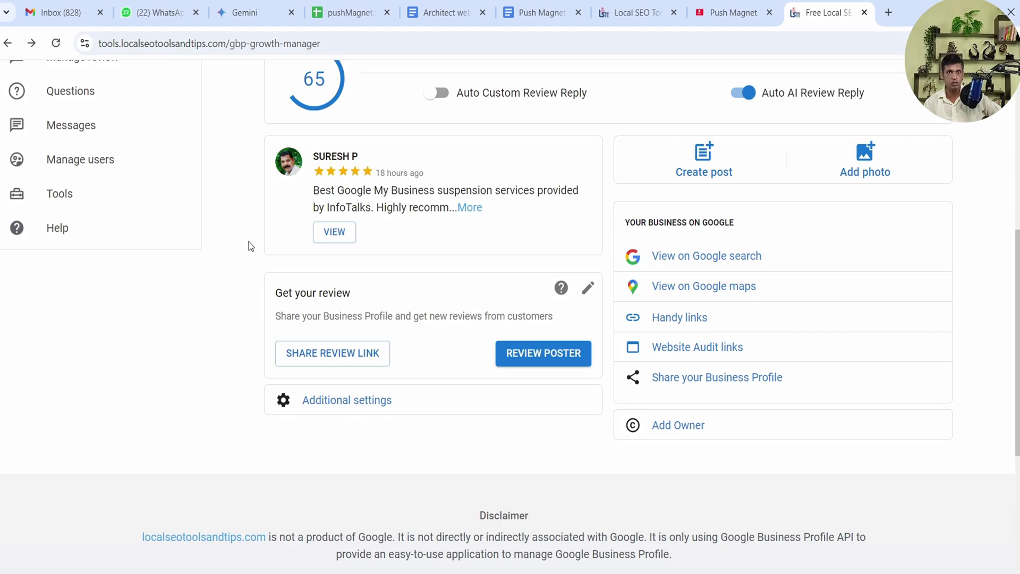
{"action": "scroll", "coordinate": [726, 339], "scroll_direction": "up", "scroll_amount": 2}
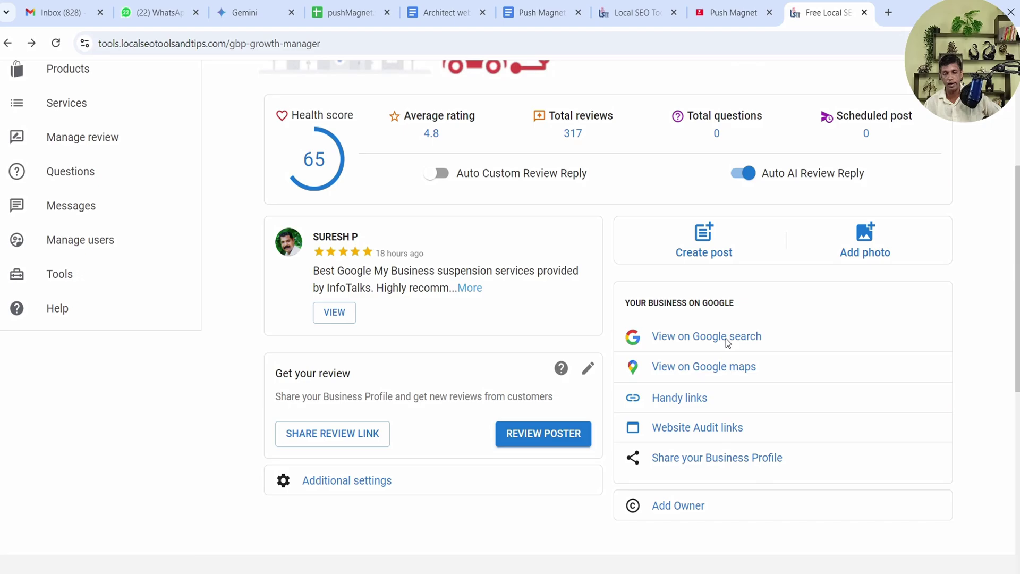
{"action": "scroll", "coordinate": [726, 340], "scroll_direction": "up", "scroll_amount": 5}
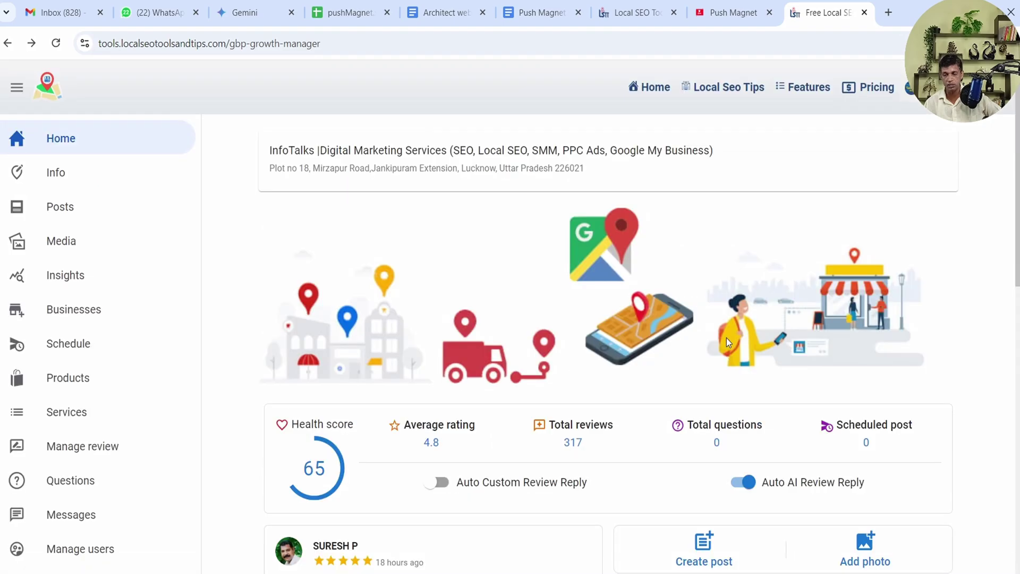
Open the review poster creator for InfoTalks, reload the page and open the creator again.
{"action": "scroll", "coordinate": [573, 282], "scroll_direction": "down", "scroll_amount": 8}
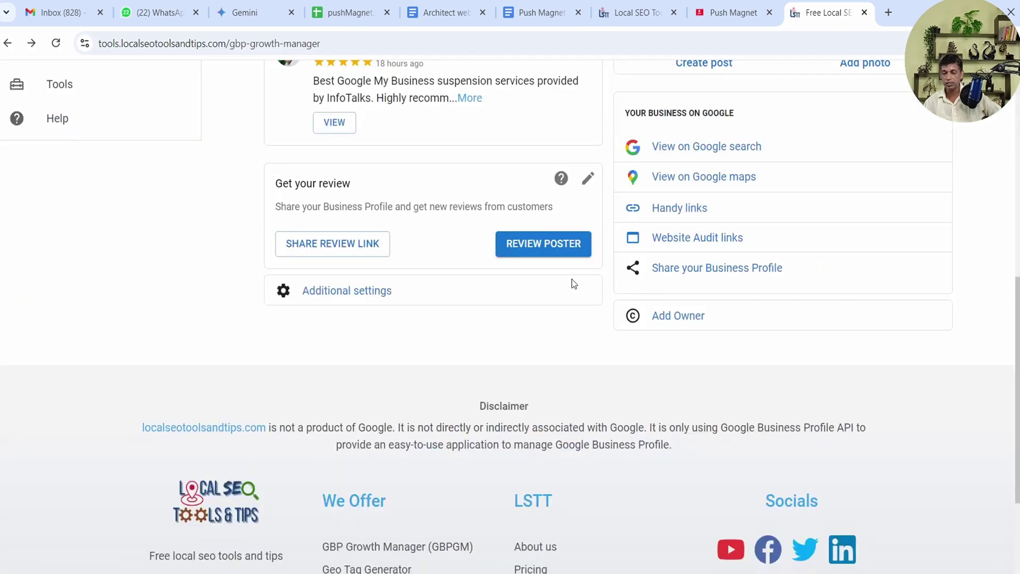
{"action": "left_click", "coordinate": [548, 250]}
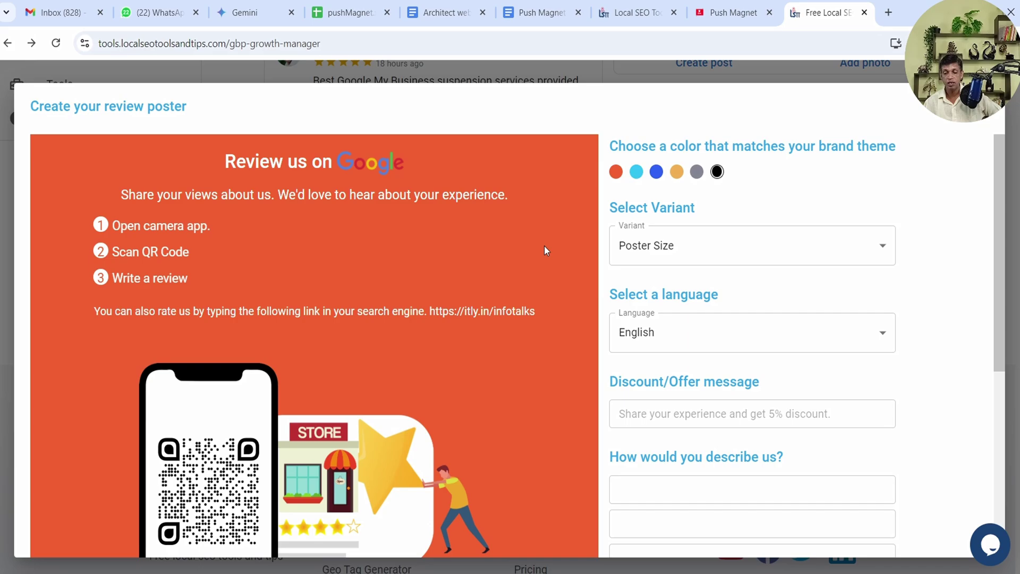
{"action": "key", "text": "F5"}
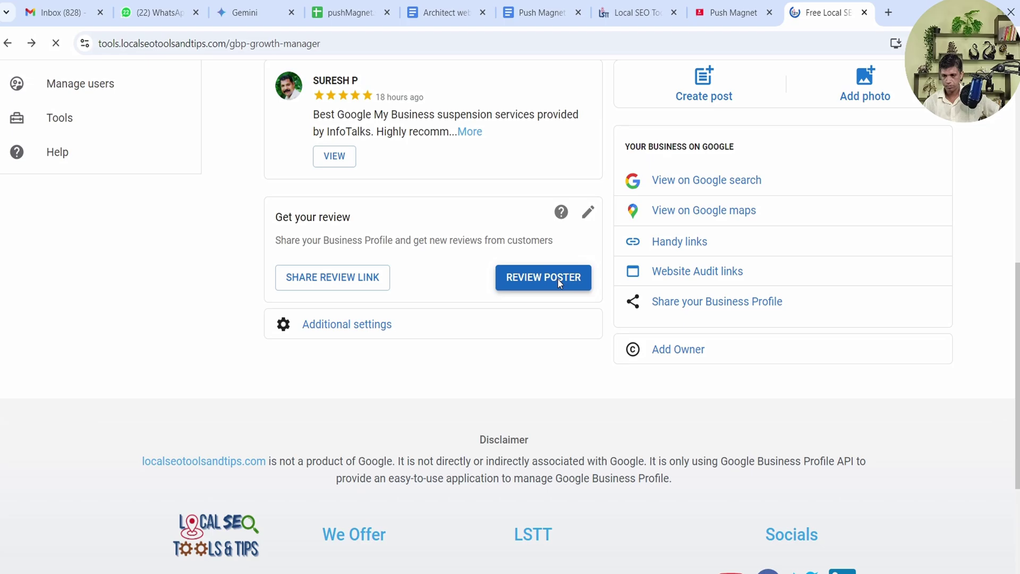
{"action": "left_click", "coordinate": [557, 278]}
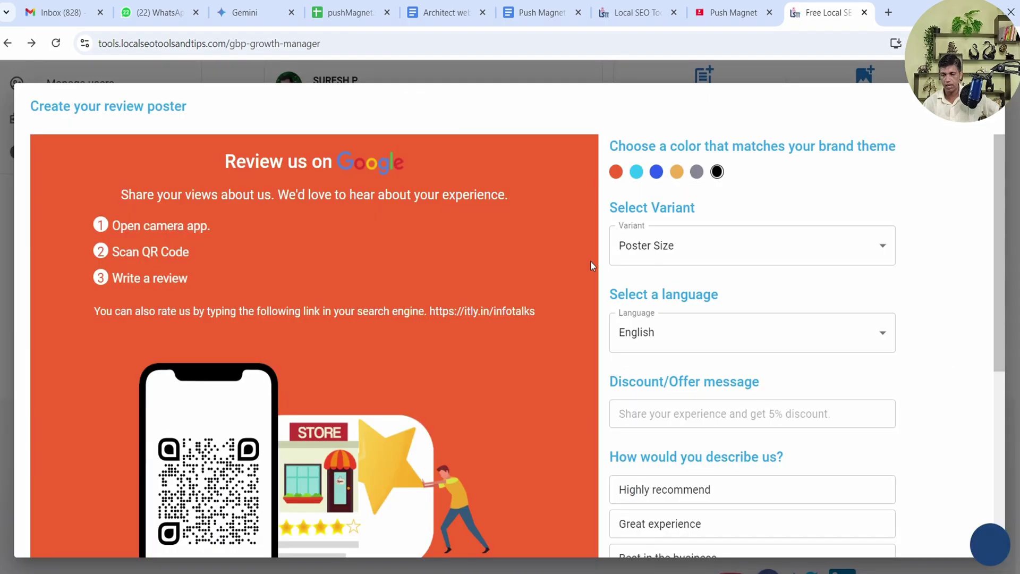
Preview the review poster in the QR Stand Size variant and switch it back to Poster Size.
{"action": "left_click", "coordinate": [674, 250]}
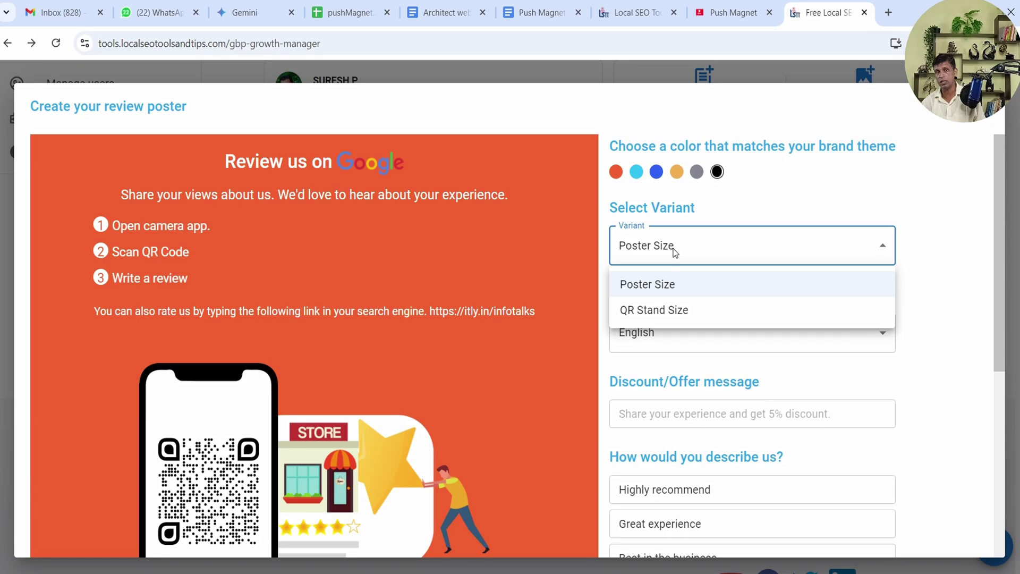
{"action": "left_click", "coordinate": [657, 310]}
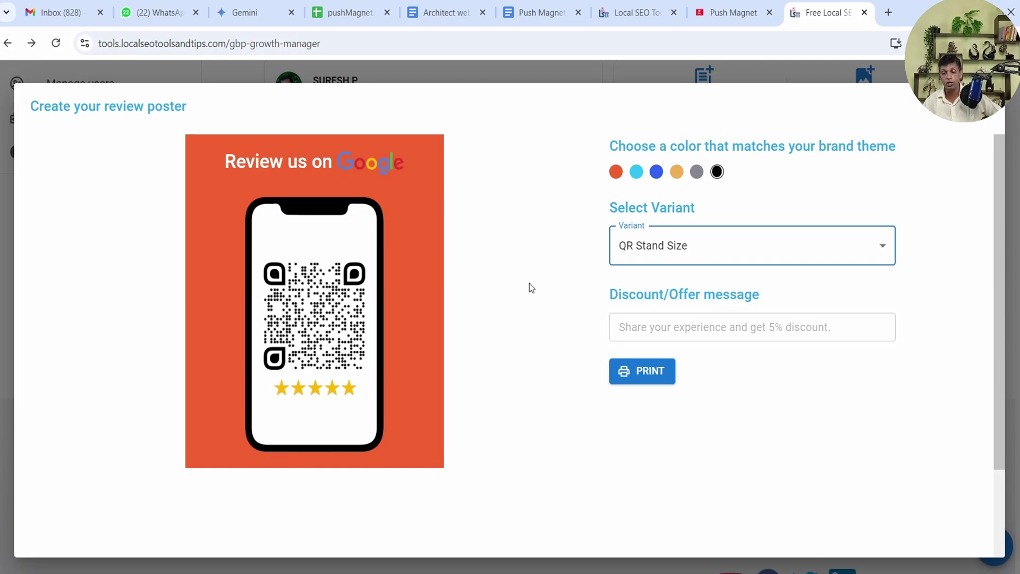
{"action": "left_click", "coordinate": [643, 247]}
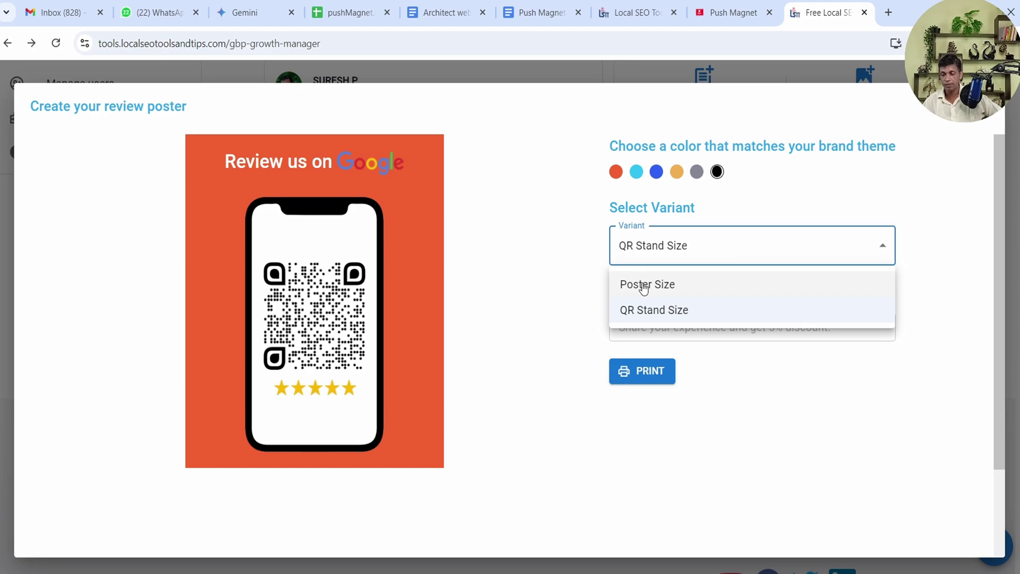
{"action": "left_click", "coordinate": [644, 287]}
Add the discount/offer message "Get 5% Discount on providing review" to the review poster.
{"action": "left_click", "coordinate": [659, 272]}
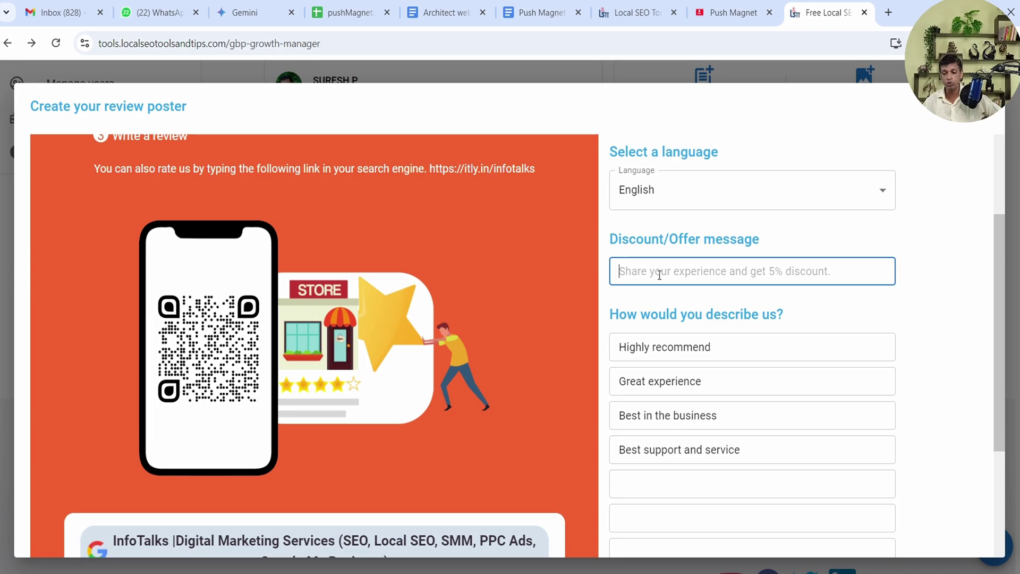
{"action": "type", "text": "Get 5% Discount on providing review"}
{"action": "scroll", "coordinate": [533, 344], "scroll_direction": "up", "scroll_amount": 3}
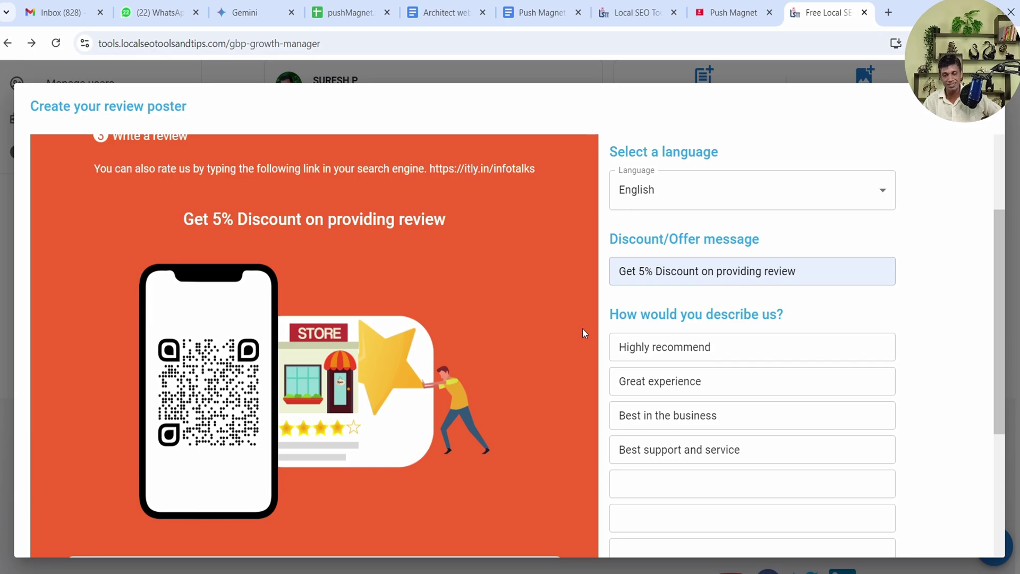
Look through the available poster languages and close the list with English kept.
{"action": "scroll", "coordinate": [713, 333], "scroll_direction": "up", "scroll_amount": 3}
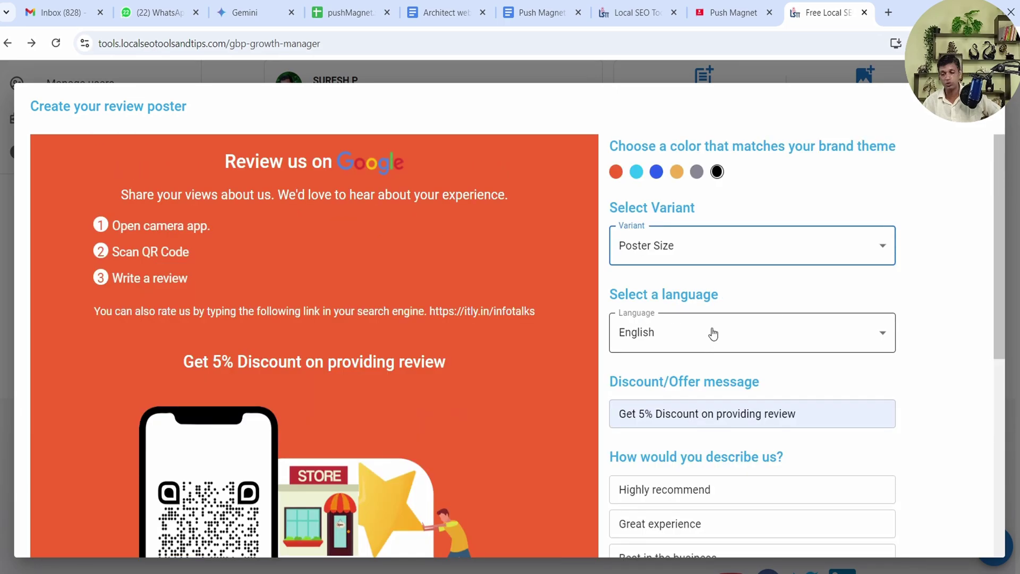
{"action": "left_click", "coordinate": [713, 333]}
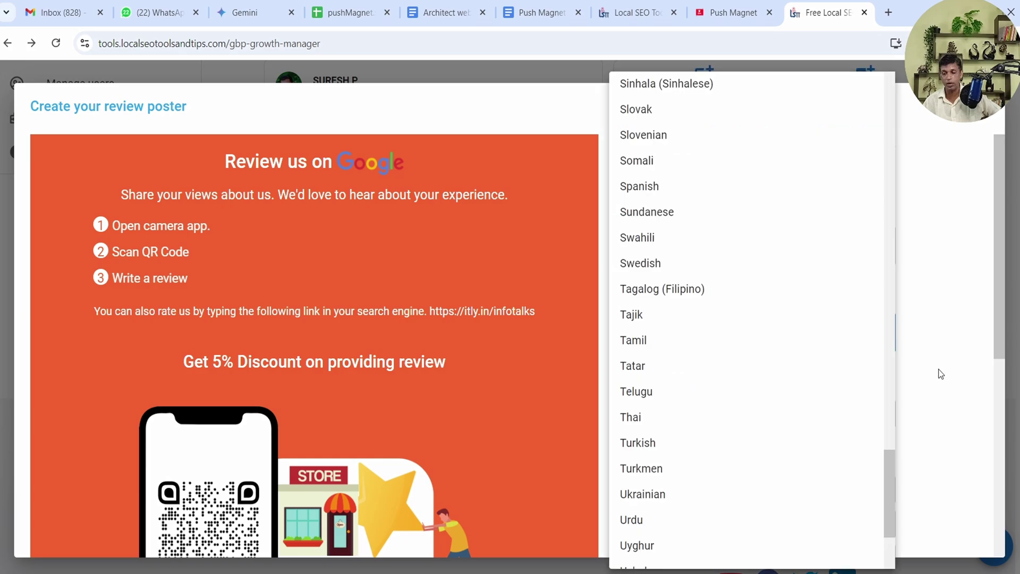
{"action": "left_click", "coordinate": [941, 374]}
Try the blue brand color on the poster and set its background to orange.
{"action": "left_click", "coordinate": [656, 172]}
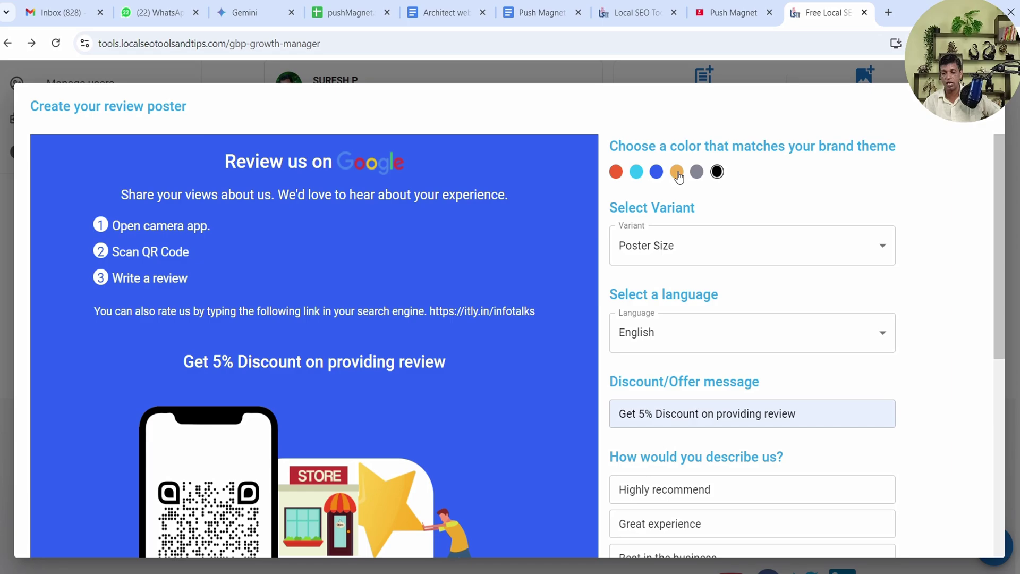
{"action": "left_click", "coordinate": [676, 172]}
{"action": "scroll", "coordinate": [725, 176], "scroll_direction": "down", "scroll_amount": 1}
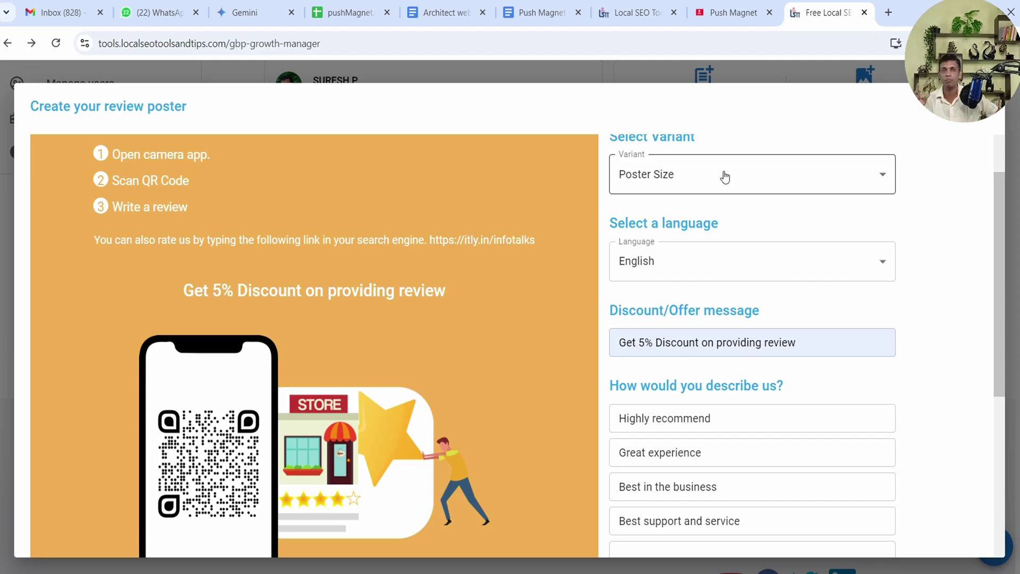
Review the poster's "How would you describe us?" phrases, highlighting "Highly recommend", and the empty fields below them.
{"action": "scroll", "coordinate": [636, 197], "scroll_direction": "down", "scroll_amount": 4}
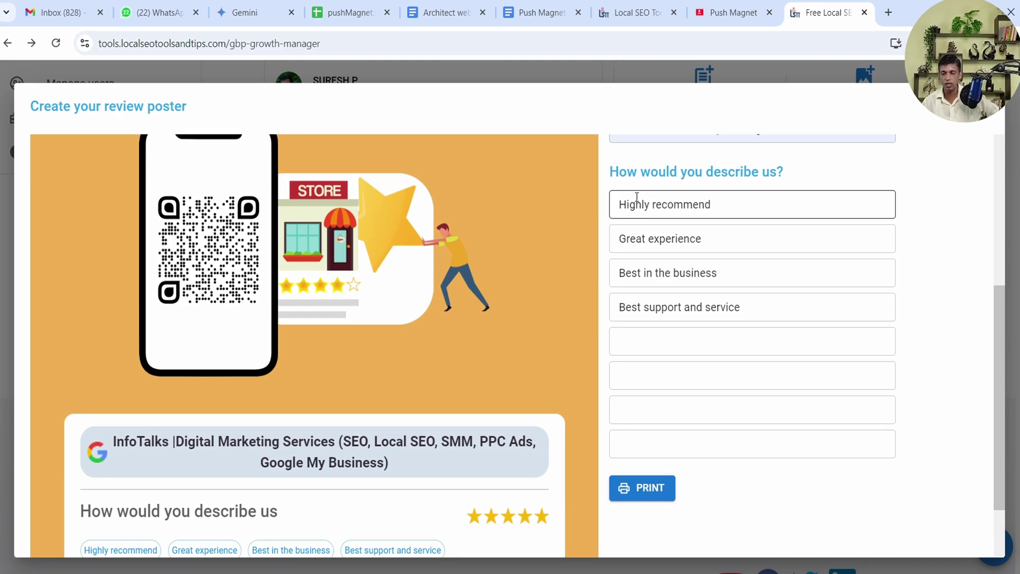
{"action": "triple_click", "coordinate": [636, 197]}
{"action": "scroll", "coordinate": [454, 449], "scroll_direction": "down", "scroll_amount": 1}
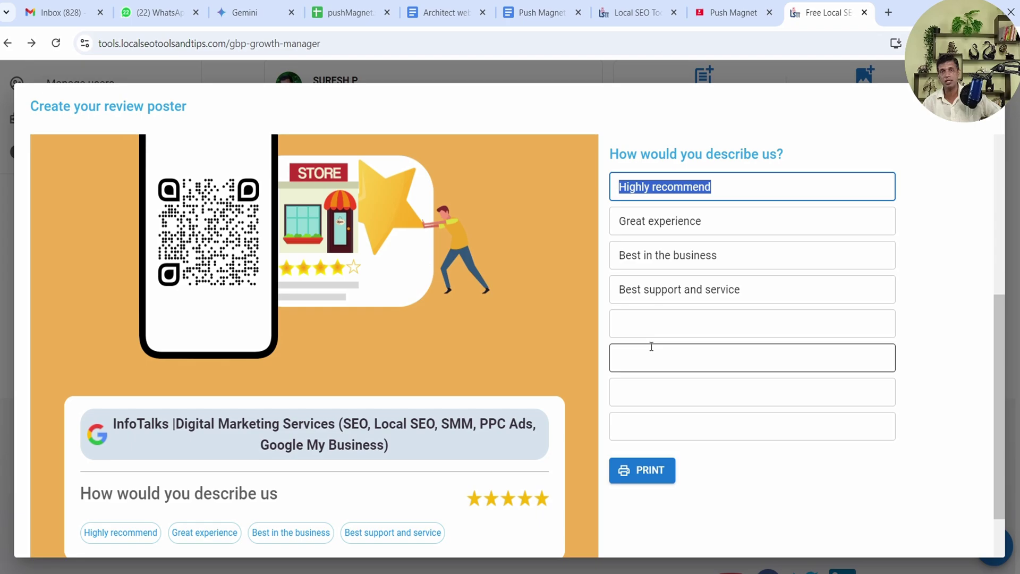
{"action": "scroll", "coordinate": [658, 406], "scroll_direction": "down", "scroll_amount": 1}
Switch the poster to the QR Stand Size variant and open its print preview.
{"action": "left_click", "coordinate": [658, 407]}
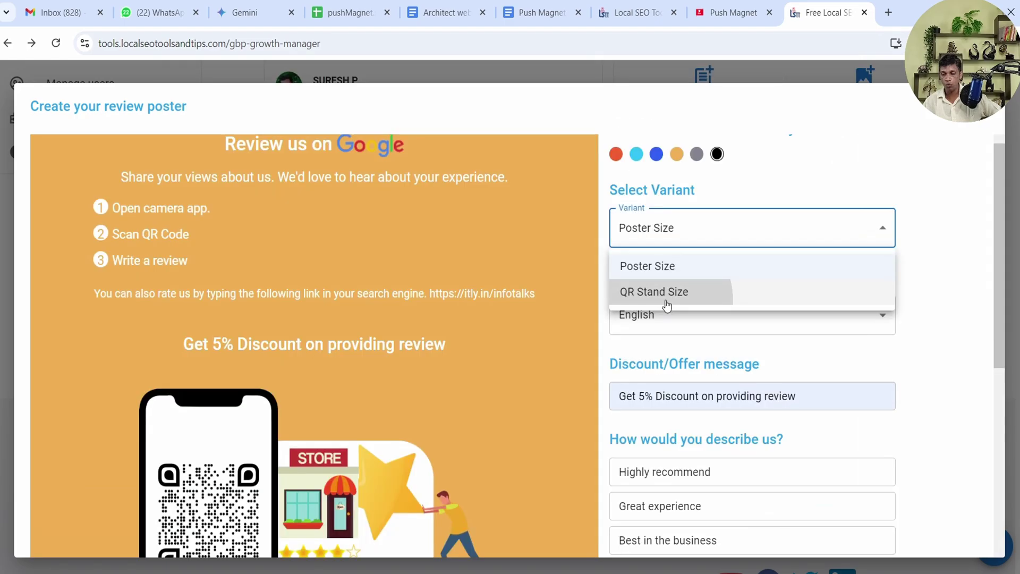
{"action": "left_click", "coordinate": [667, 294]}
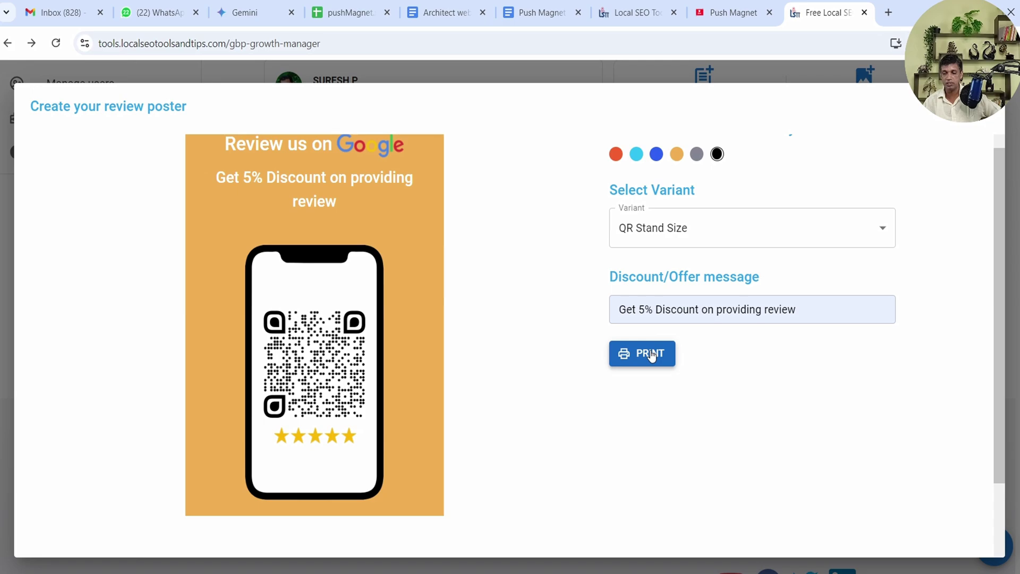
{"action": "left_click", "coordinate": [651, 354]}
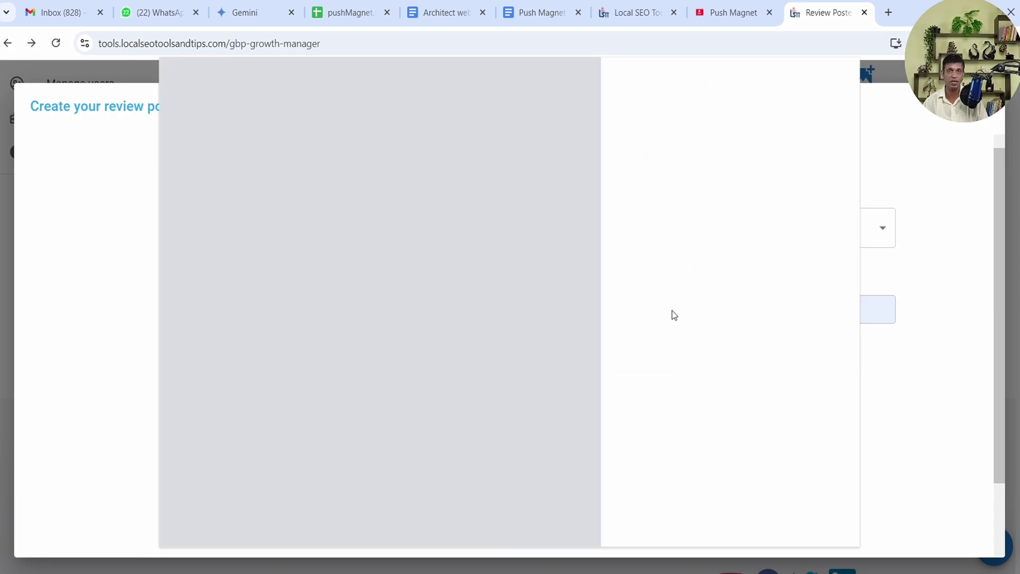